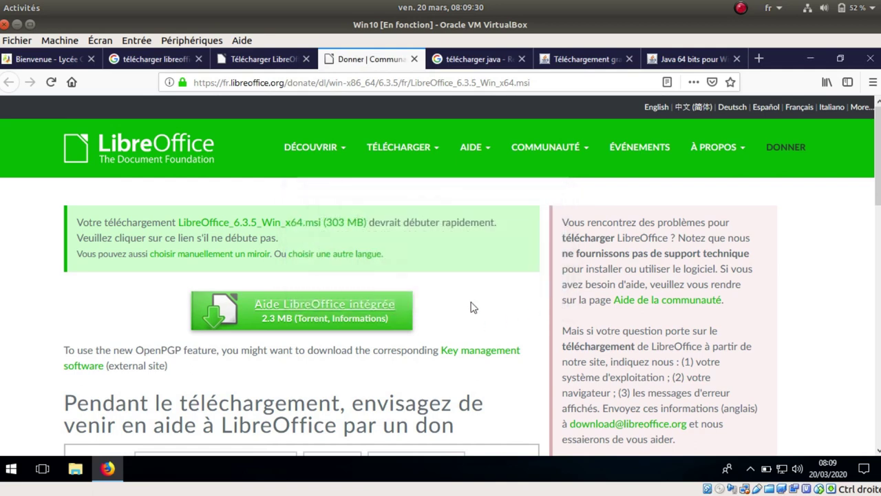
Review the Java search results, the free Java download page and the 64-bit Java for Windows download page
{"action": "left_click", "coordinate": [475, 60]}
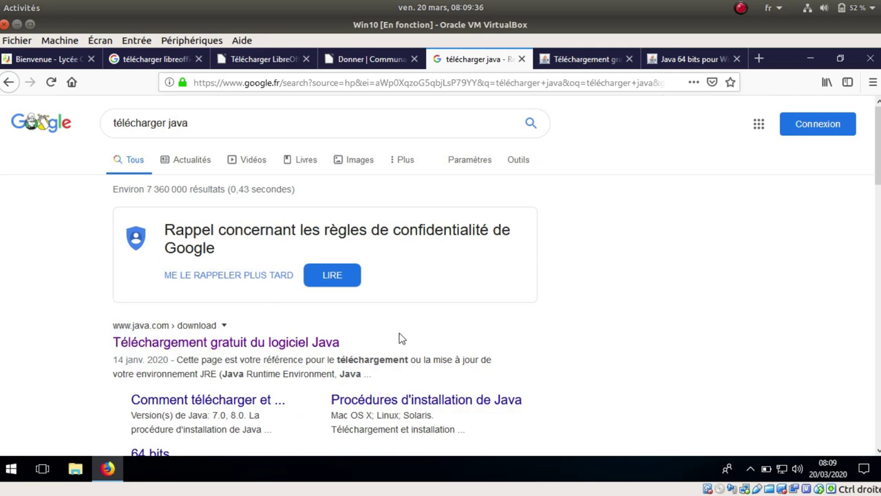
{"action": "left_click", "coordinate": [600, 60]}
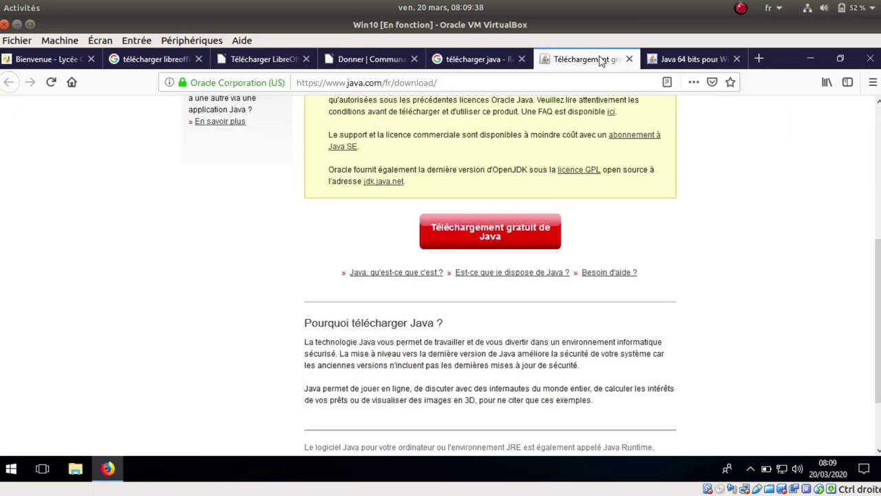
{"action": "scroll", "coordinate": [673, 267], "scroll_direction": "up", "scroll_amount": 5}
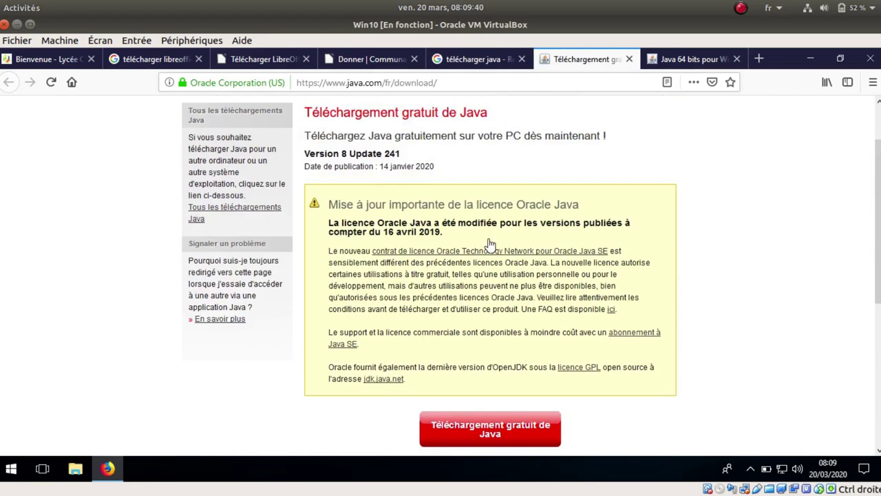
{"action": "scroll", "coordinate": [677, 203], "scroll_direction": "up", "scroll_amount": 2}
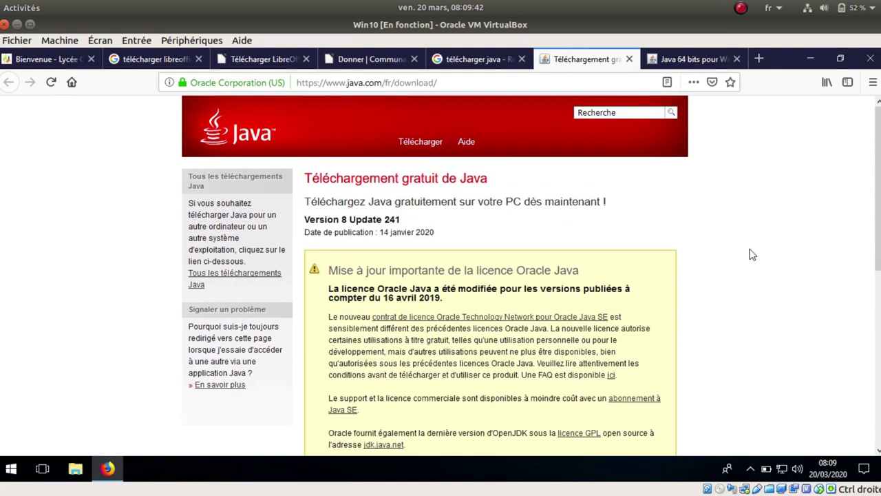
{"action": "scroll", "coordinate": [729, 231], "scroll_direction": "down", "scroll_amount": 4}
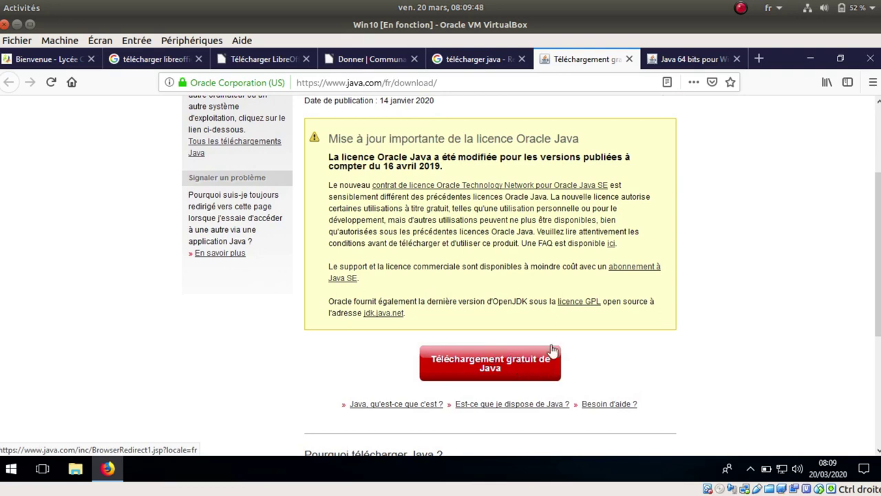
{"action": "left_click", "coordinate": [685, 61]}
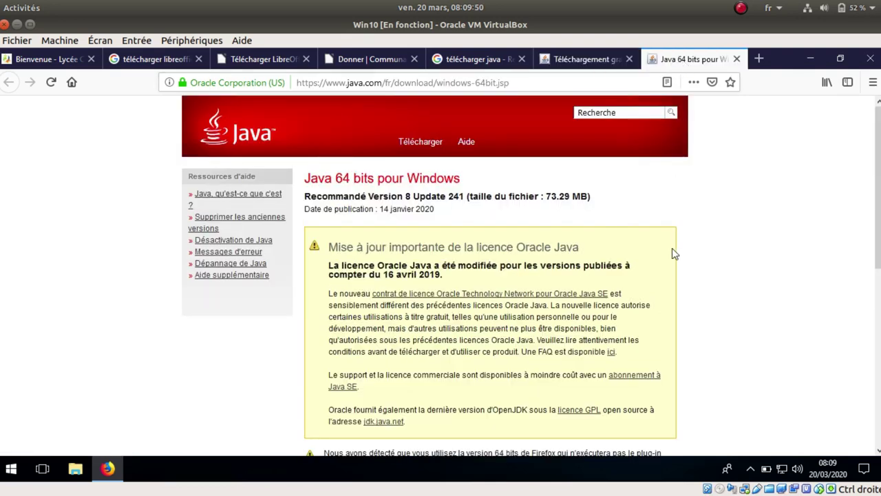
{"action": "scroll", "coordinate": [702, 259], "scroll_direction": "down", "scroll_amount": 5}
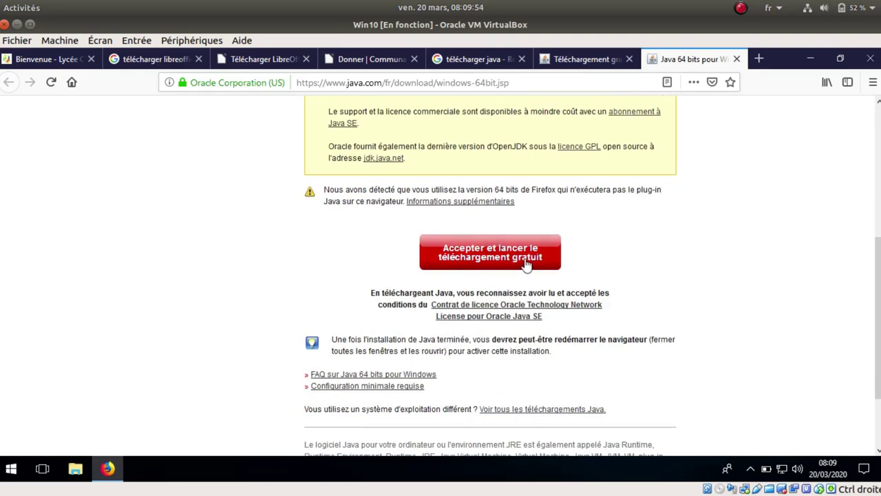
{"action": "scroll", "coordinate": [629, 278], "scroll_direction": "up", "scroll_amount": 2}
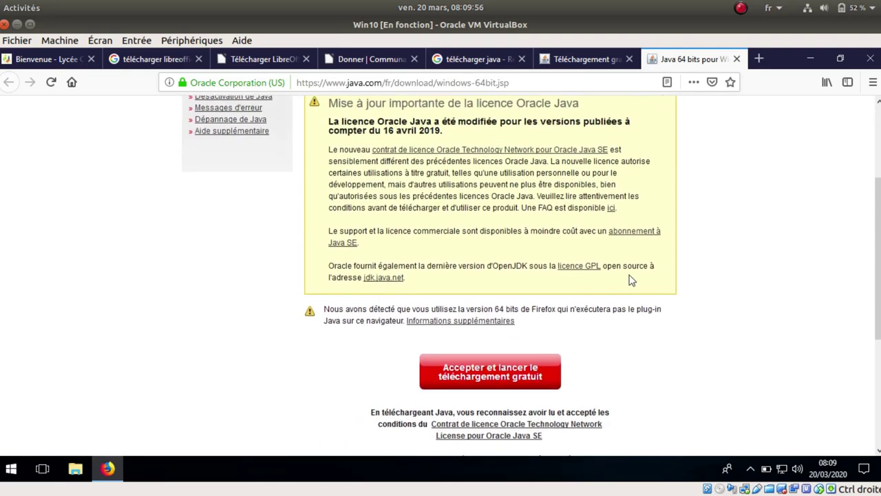
{"action": "scroll", "coordinate": [734, 207], "scroll_direction": "down", "scroll_amount": 3}
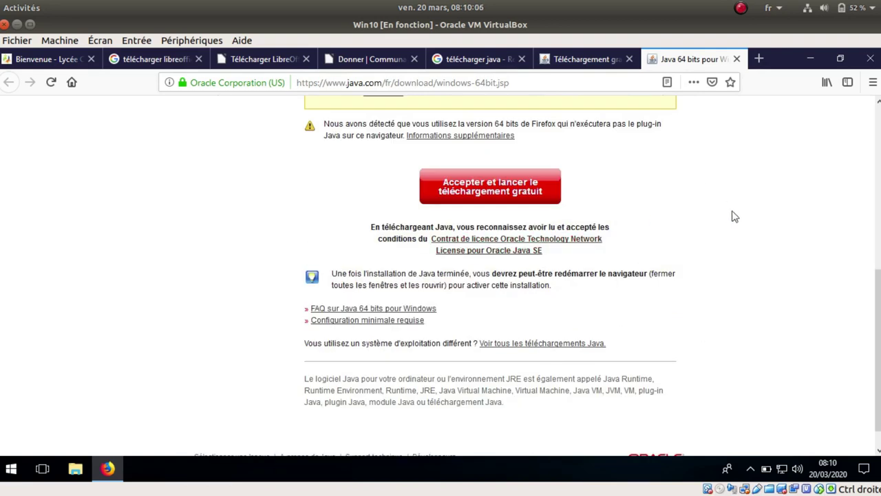
{"action": "scroll", "coordinate": [733, 215], "scroll_direction": "up", "scroll_amount": 3}
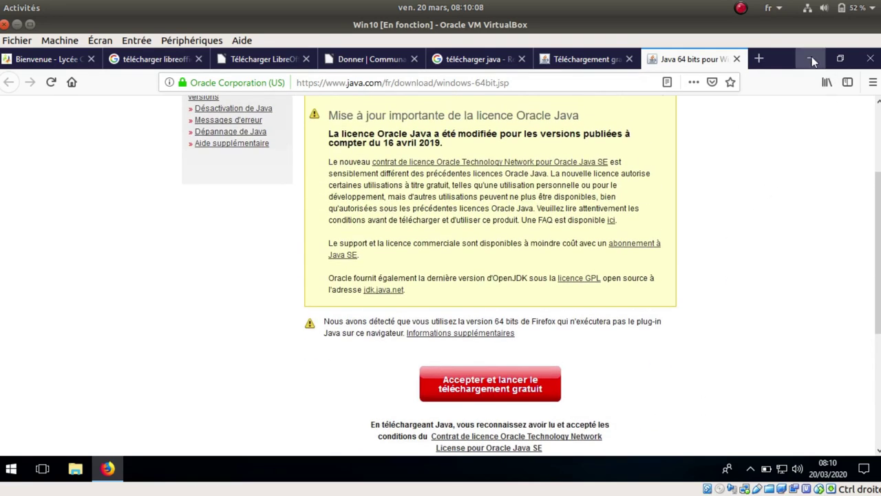
Switch from the browser to File Explorer and open the Apps folder on local disk C:
{"action": "left_click", "coordinate": [813, 61]}
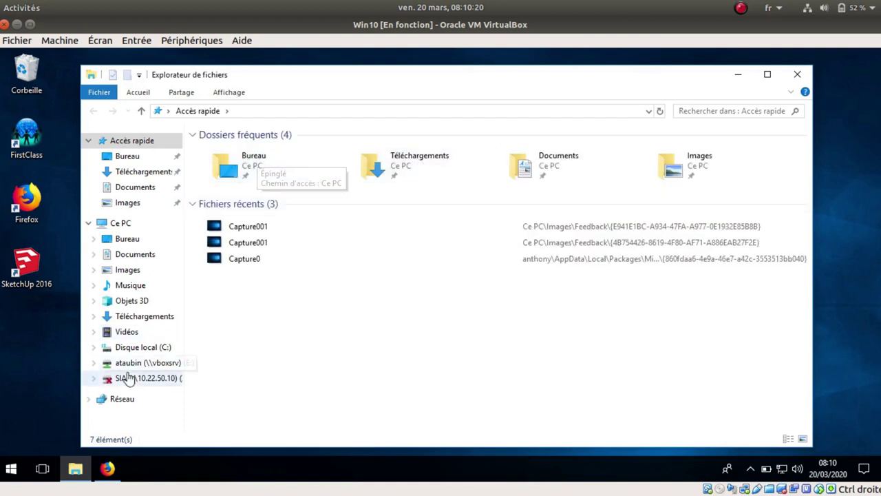
{"action": "left_click", "coordinate": [164, 347]}
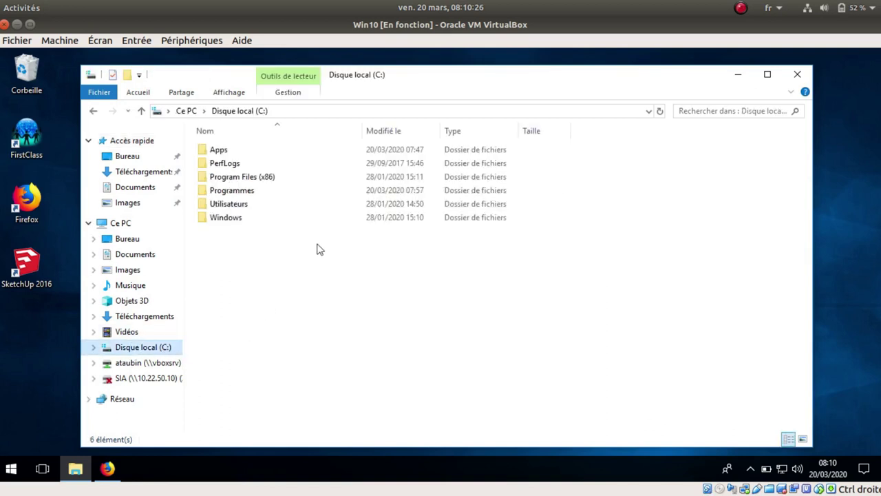
{"action": "double_click", "coordinate": [217, 151]}
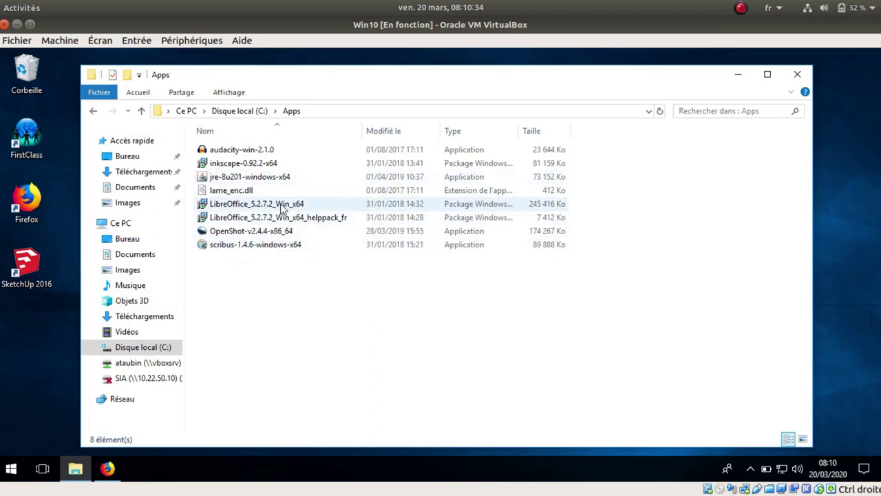
Install LibreOffice_5.2.7.2_Win_x64 with the standard installation and a desktop shortcut, authorizing the changes to the device
{"action": "double_click", "coordinate": [282, 206]}
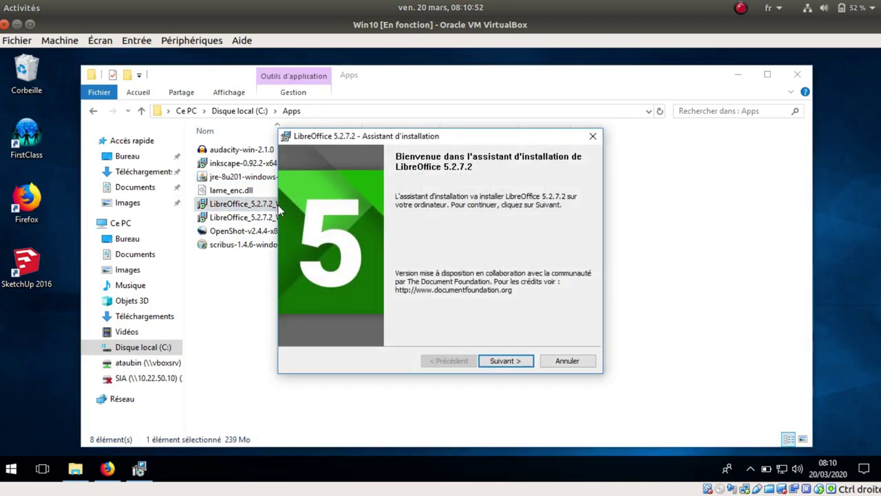
{"action": "left_click", "coordinate": [524, 362]}
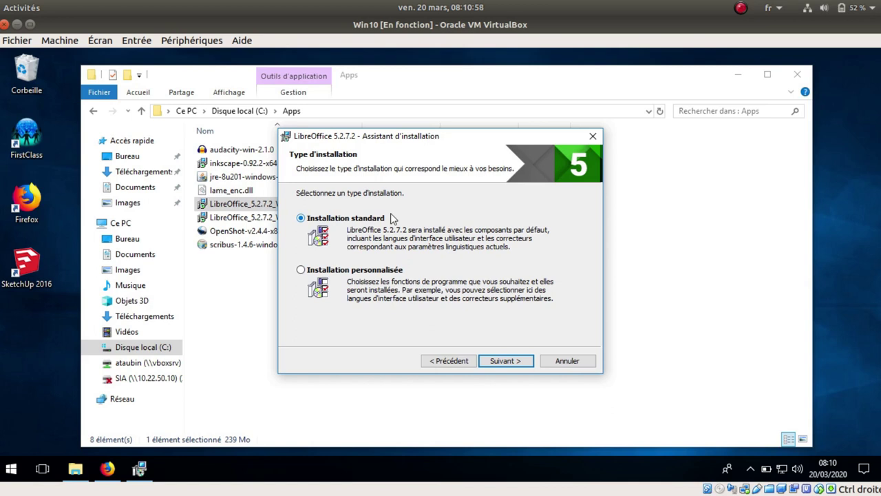
{"action": "left_click", "coordinate": [514, 362]}
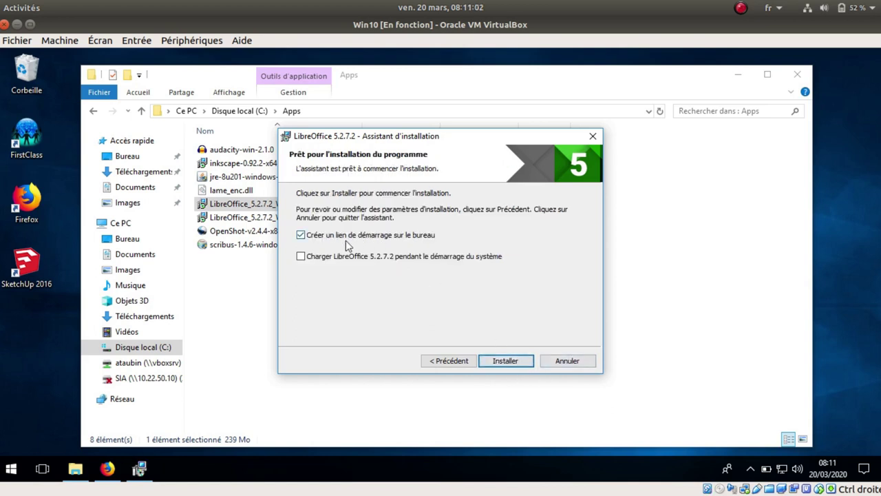
{"action": "left_click", "coordinate": [510, 363]}
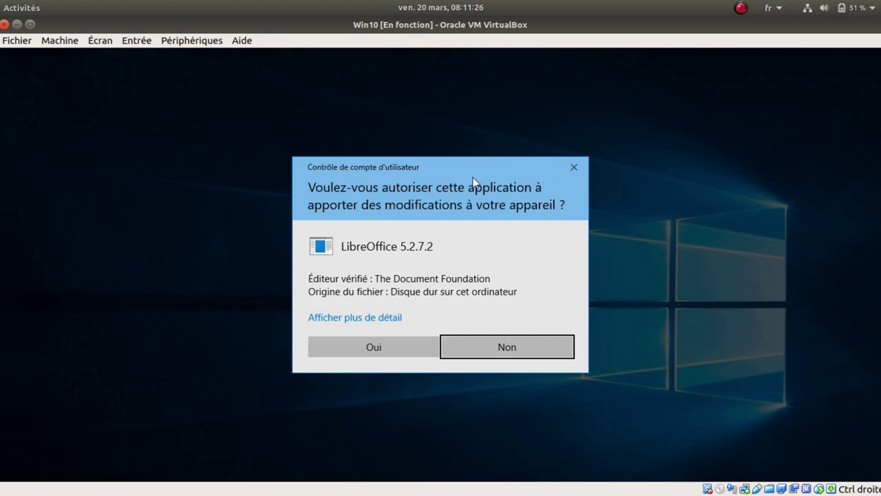
{"action": "left_click", "coordinate": [378, 346]}
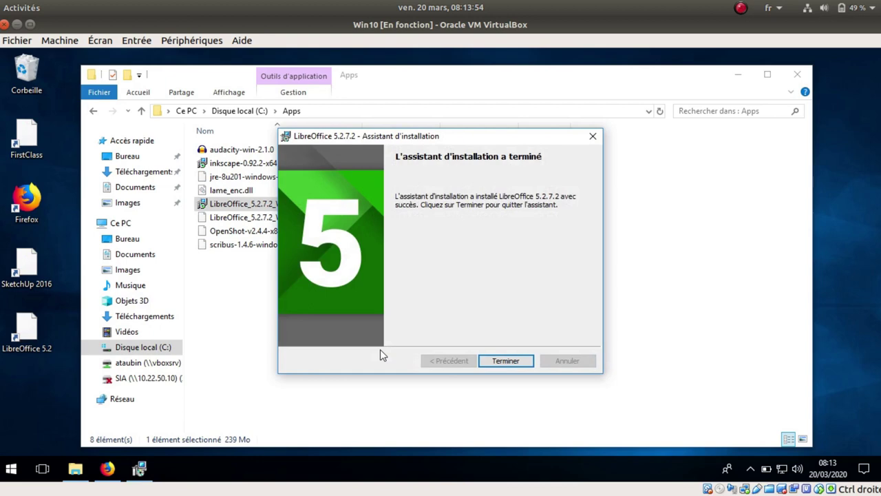
{"action": "left_click", "coordinate": [498, 361]}
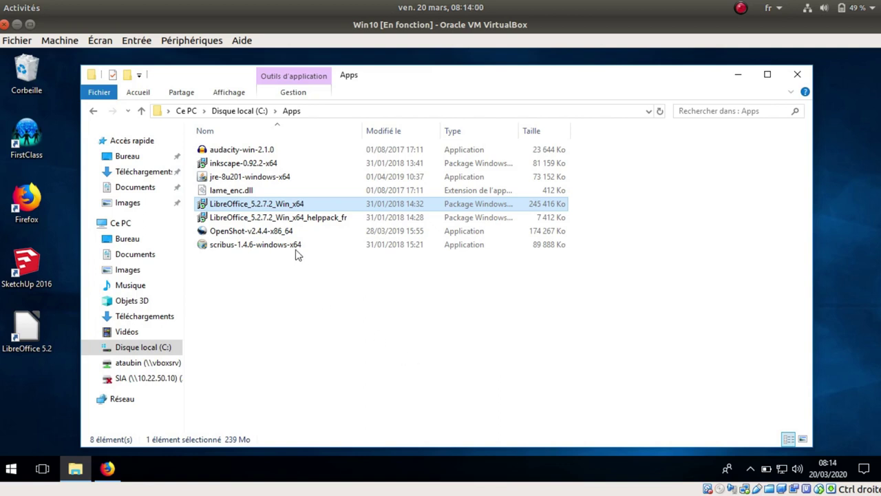
Install the French help pack from LibreOffice_5.2.7.2_Win_x64_helppack_fr in the default destination folder, authorizing the changes to the device
{"action": "double_click", "coordinate": [314, 217]}
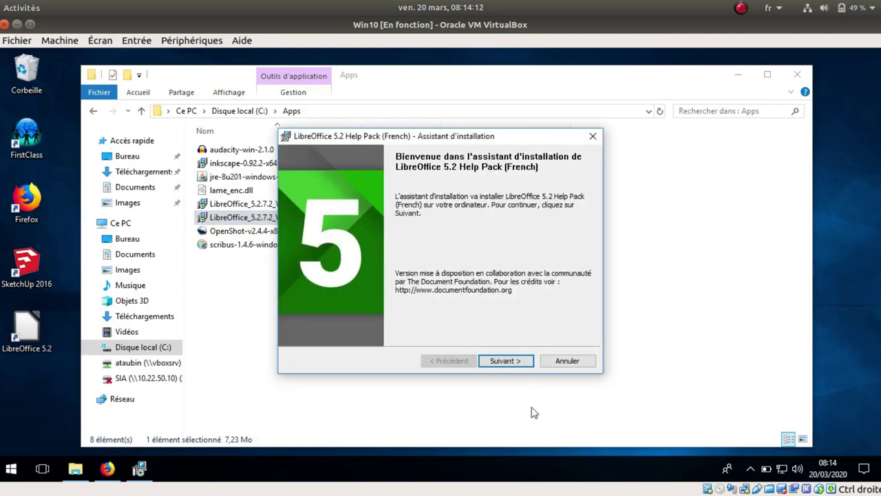
{"action": "left_click", "coordinate": [521, 363]}
{"action": "left_click", "coordinate": [506, 361]}
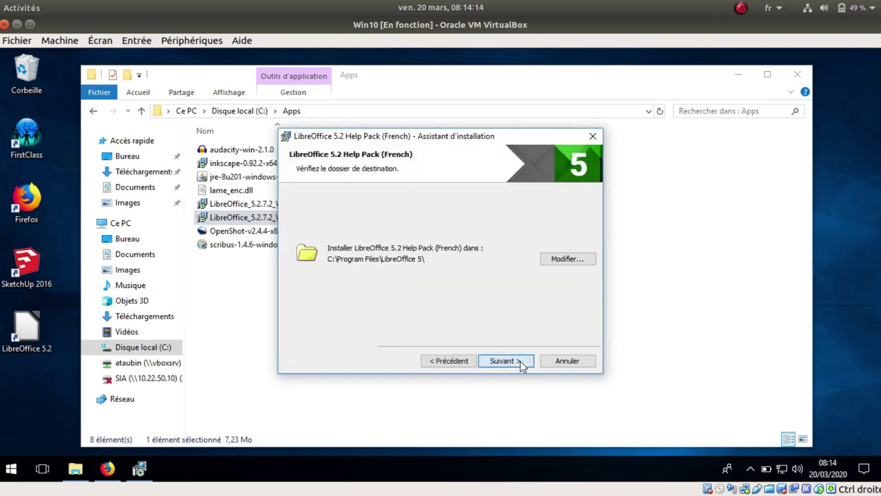
{"action": "left_click", "coordinate": [522, 365]}
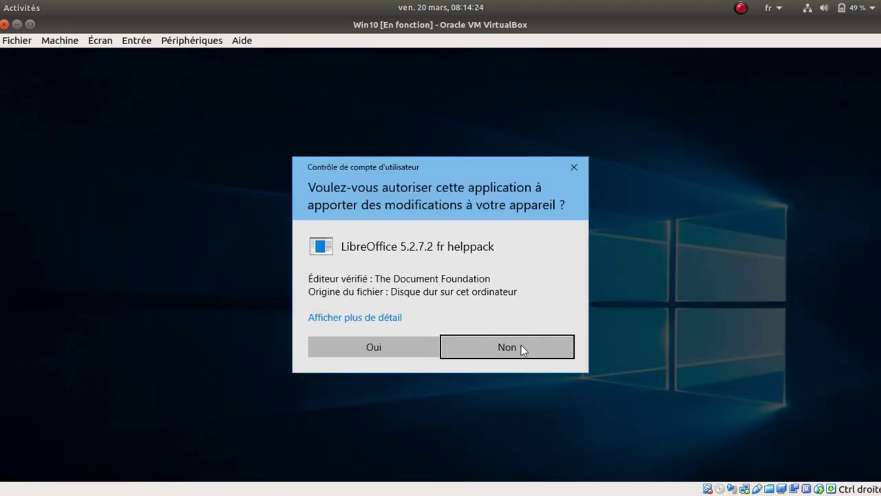
{"action": "left_click", "coordinate": [379, 350]}
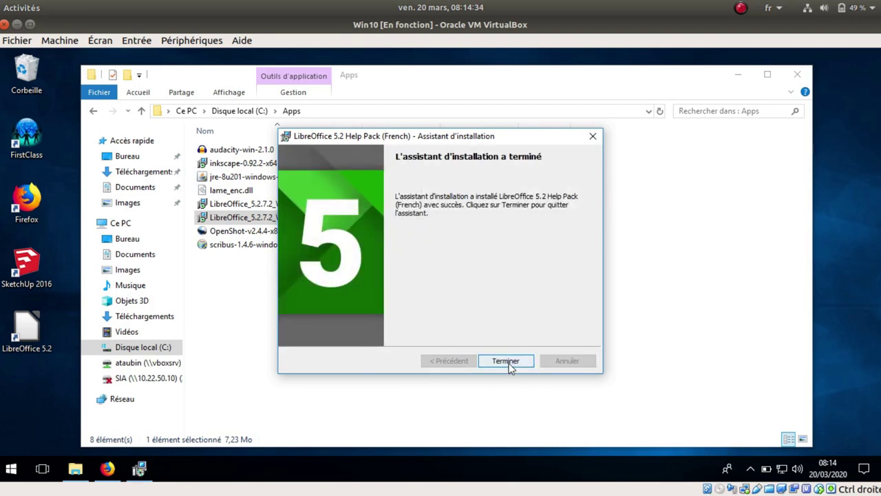
{"action": "left_click", "coordinate": [506, 360]}
{"action": "left_click", "coordinate": [238, 293]}
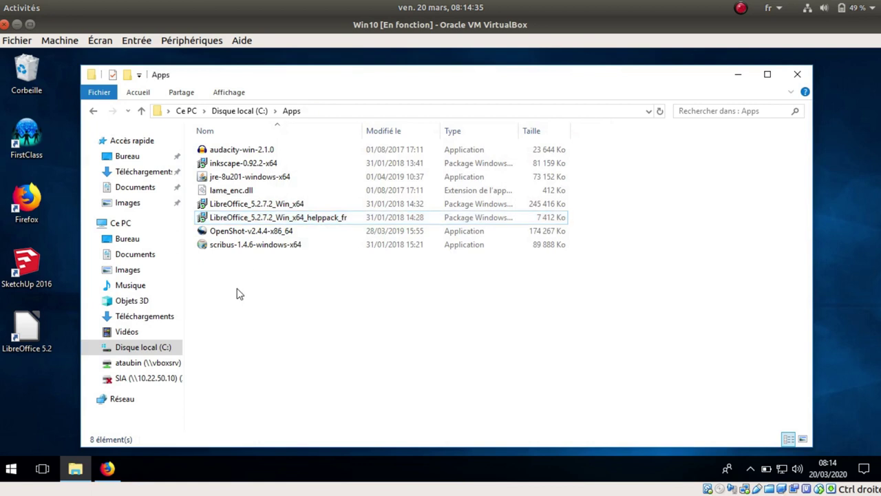
Install Java from jre-8u201-windows-x64 in the default destination folder, acknowledge the licence change notice, and close the finished installer
{"action": "left_click", "coordinate": [268, 180]}
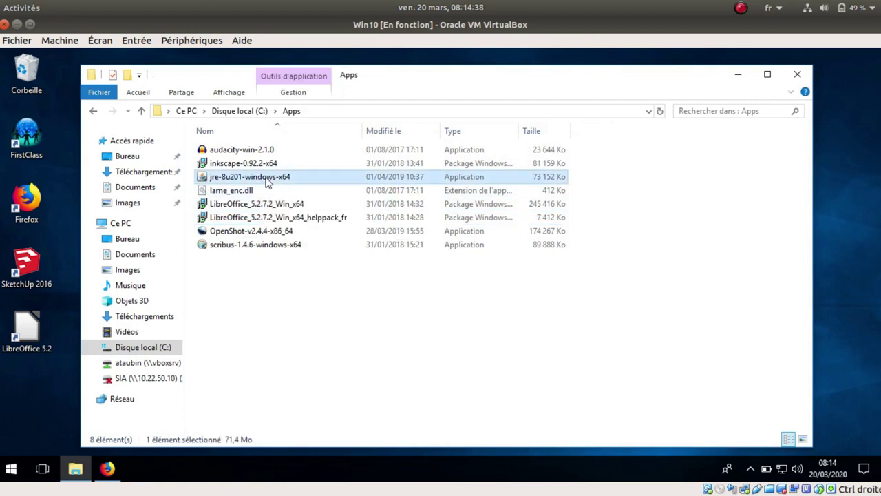
{"action": "double_click", "coordinate": [267, 181]}
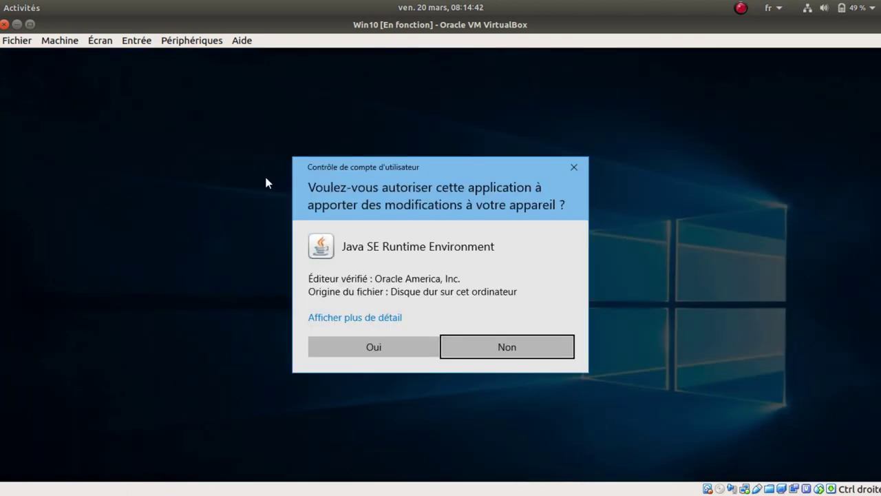
{"action": "left_click", "coordinate": [353, 347]}
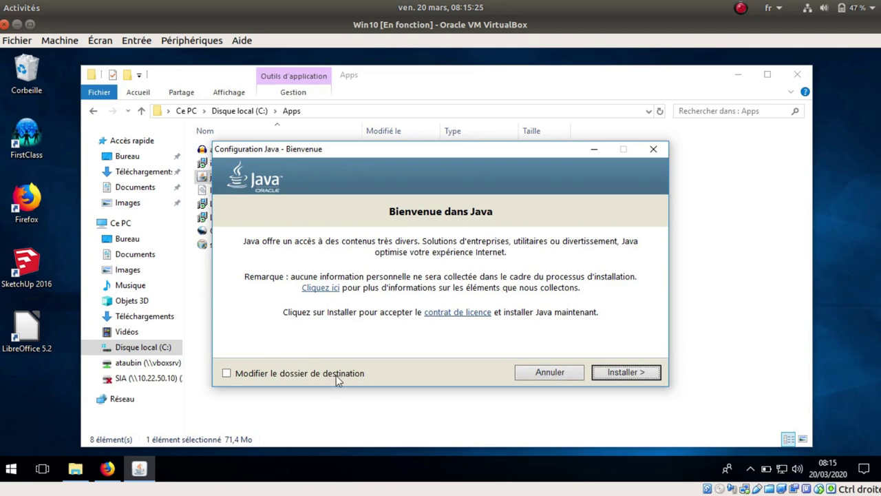
{"action": "left_click", "coordinate": [627, 370]}
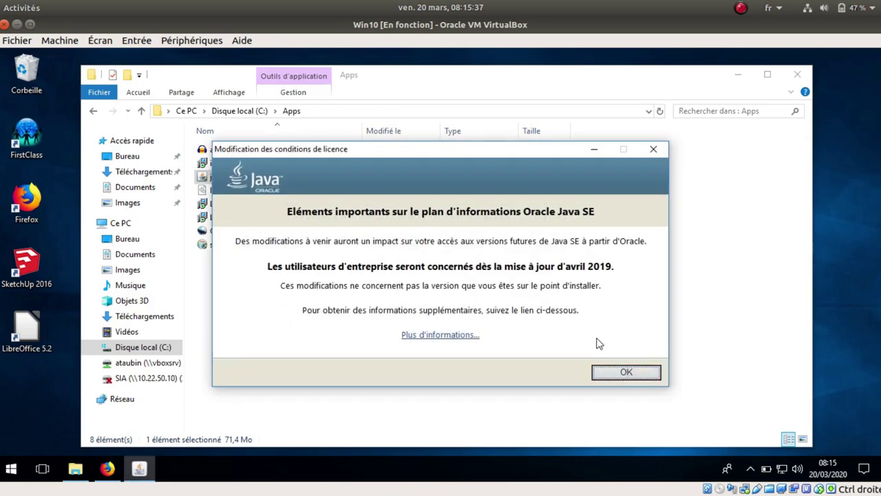
{"action": "left_click", "coordinate": [613, 373]}
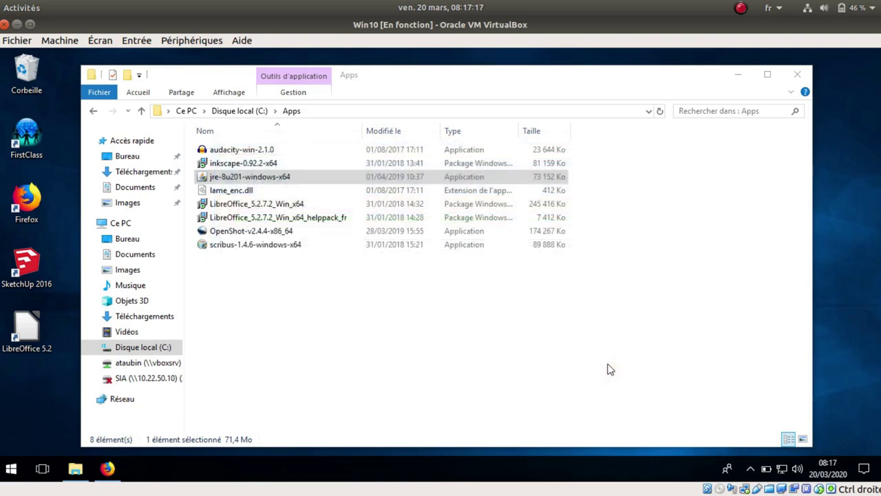
{"action": "left_click", "coordinate": [607, 370]}
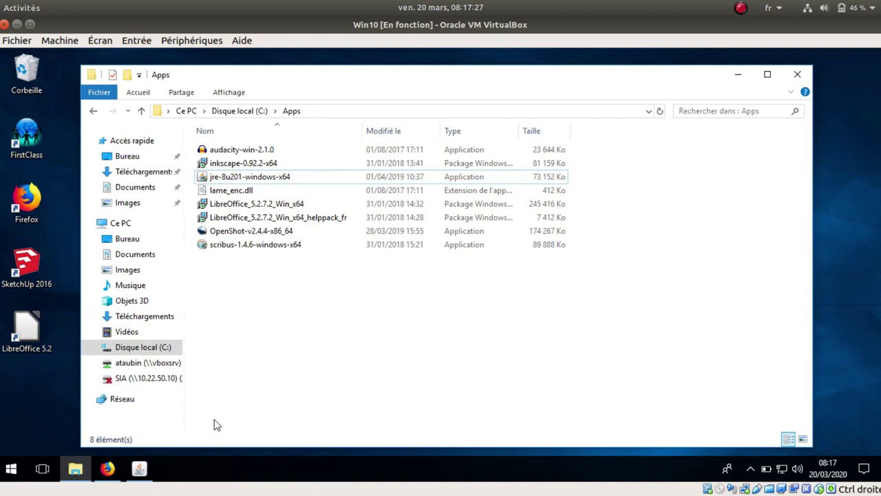
{"action": "left_click", "coordinate": [144, 470]}
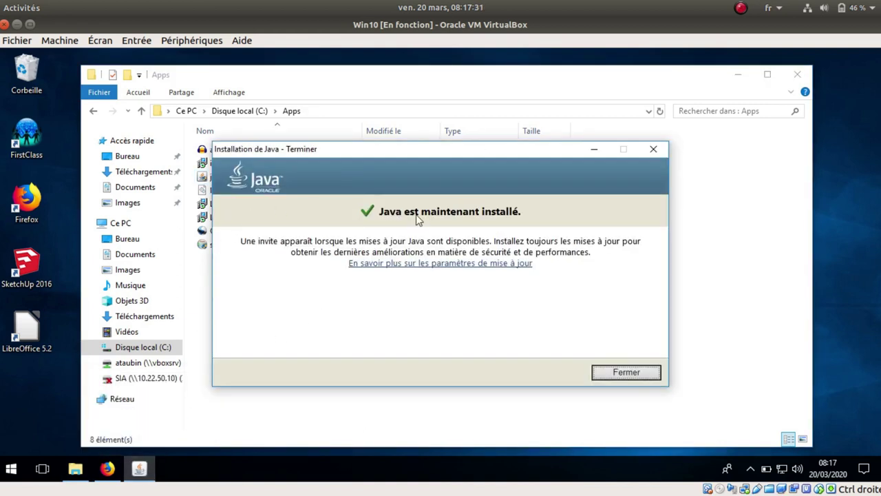
{"action": "left_click", "coordinate": [624, 373]}
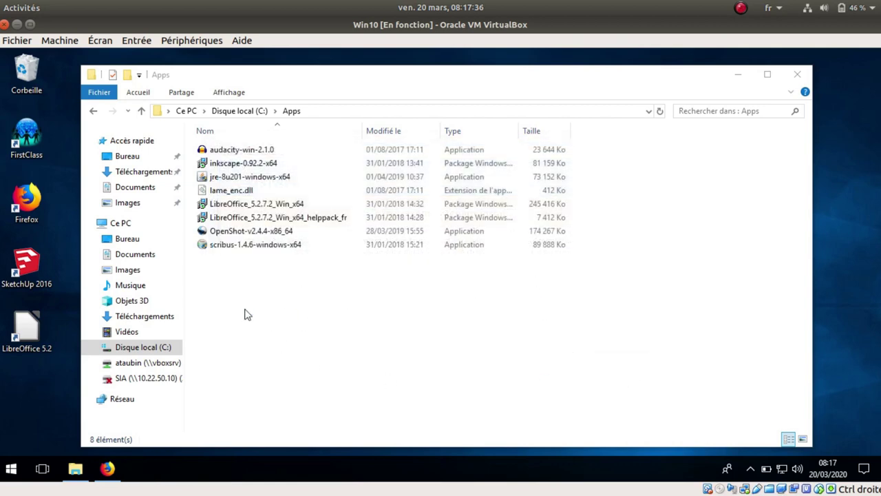
Launch LibreOffice 5.2 from the desktop and open its Options dialog
{"action": "double_click", "coordinate": [19, 324]}
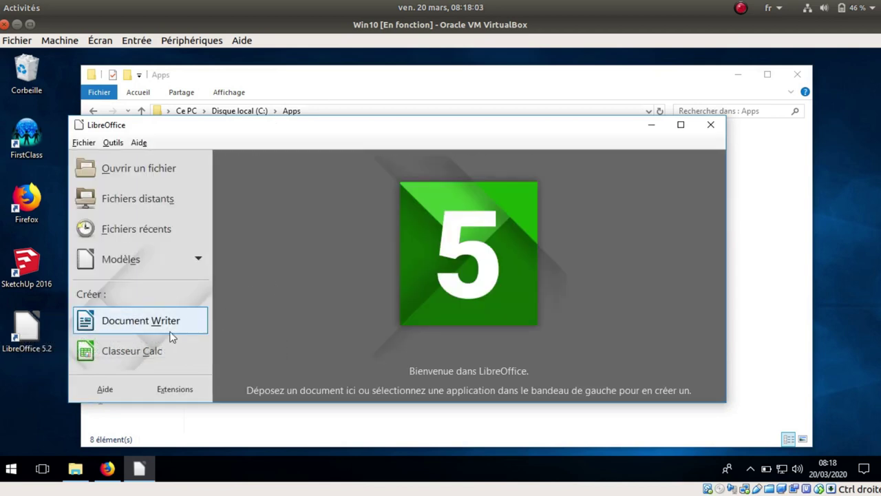
{"action": "left_click", "coordinate": [117, 146]}
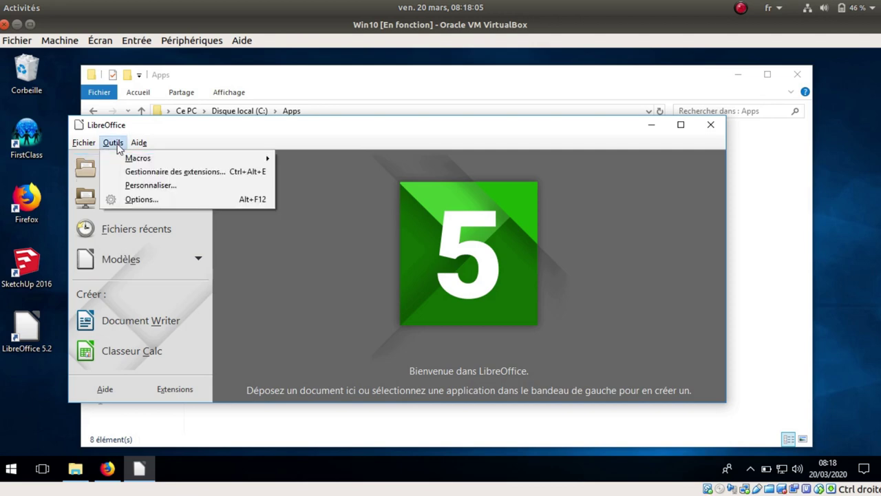
{"action": "left_click", "coordinate": [115, 199]}
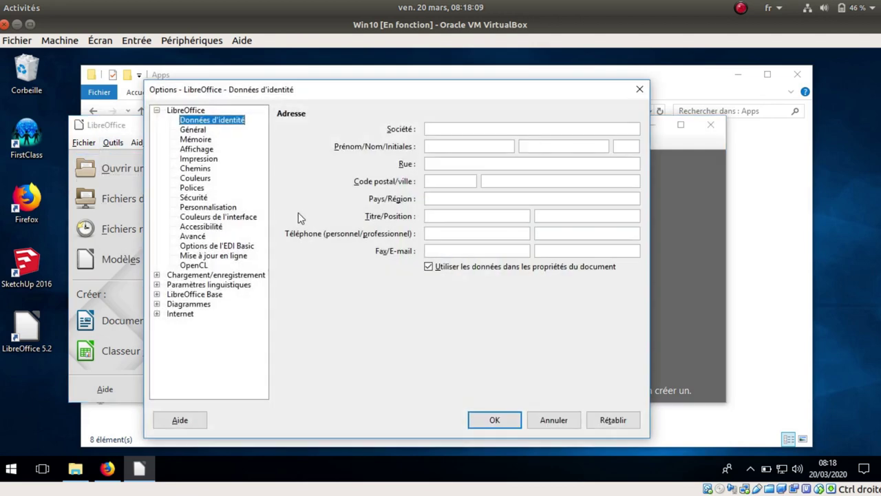
Check the Java runtime environment in LibreOffice's advanced (Avancé) options and close the options with OK
{"action": "left_click", "coordinate": [193, 236]}
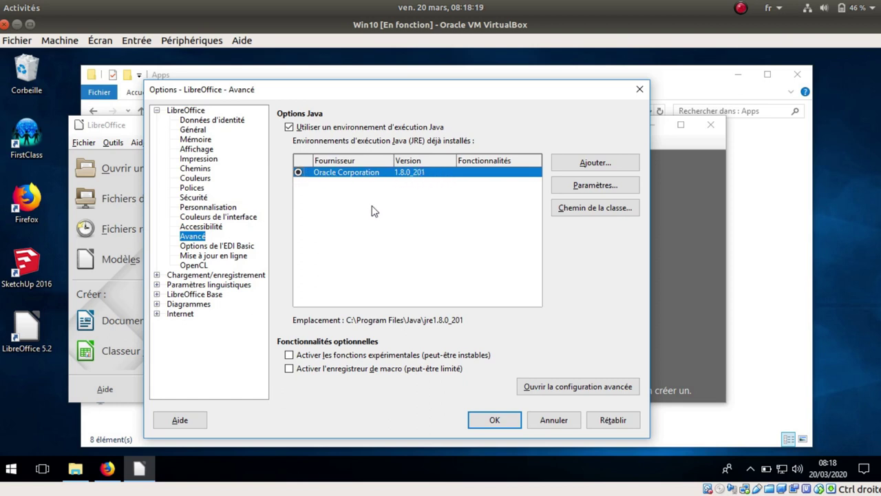
{"action": "left_click", "coordinate": [494, 420]}
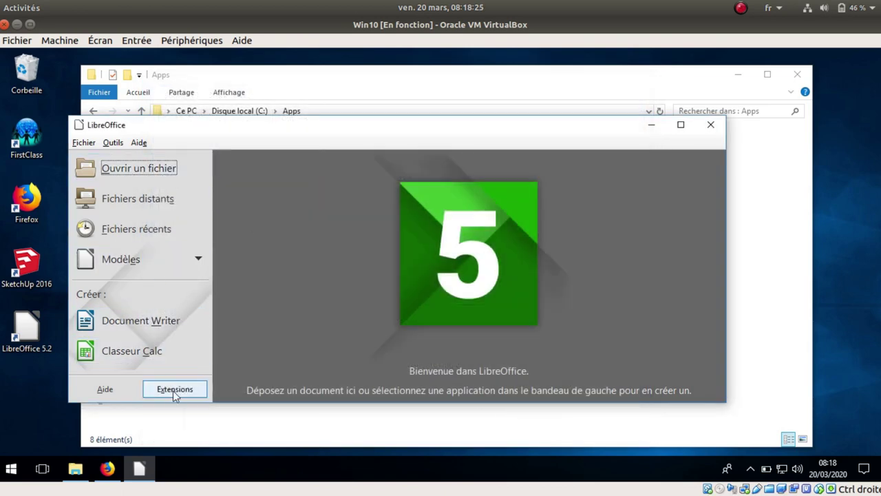
Maximize the Start Center and create a registered HSQLDB embedded database, saving it as "Nouvelle base de données" in C:\Apps, opened for editing
{"action": "double_click", "coordinate": [345, 131]}
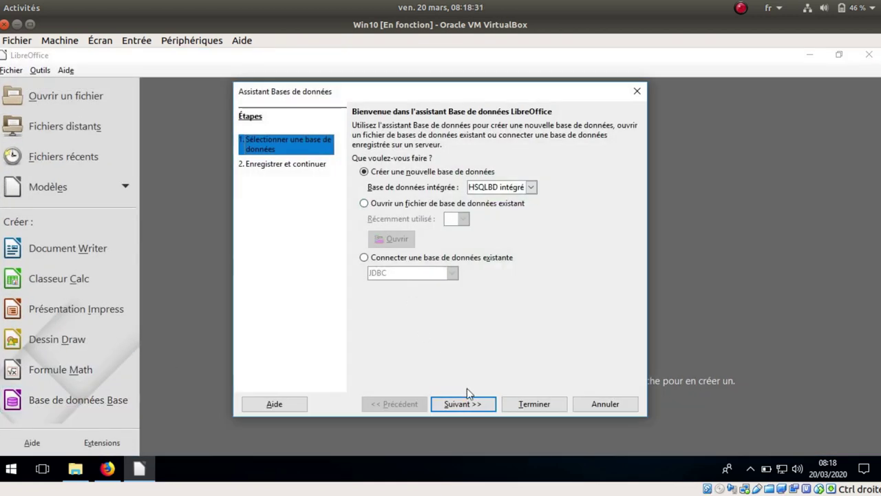
{"action": "left_click", "coordinate": [464, 405]}
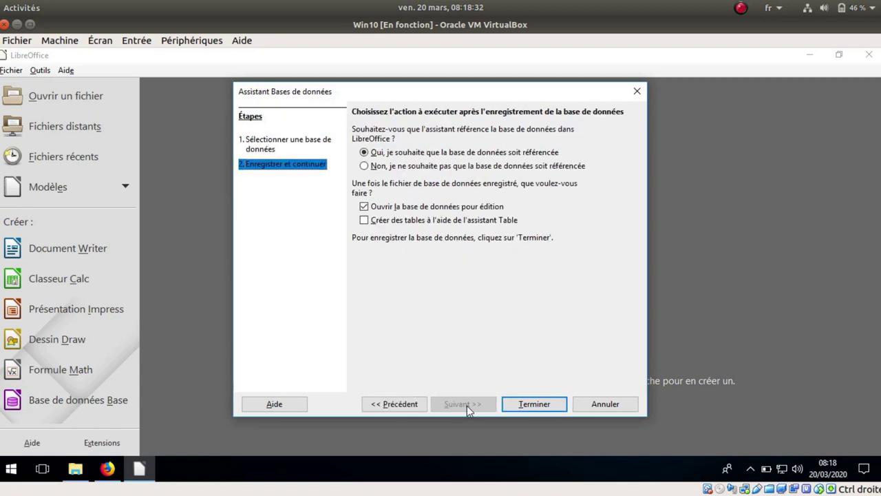
{"action": "left_click", "coordinate": [523, 404]}
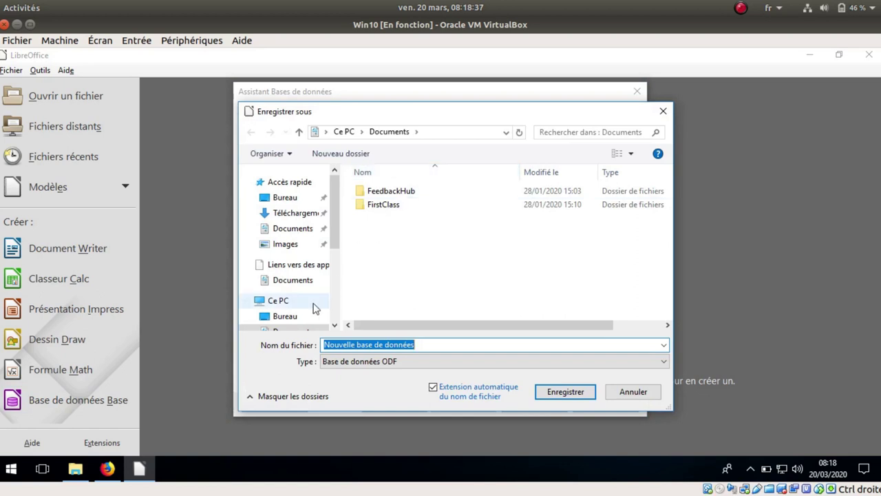
{"action": "scroll", "coordinate": [303, 275], "scroll_direction": "down", "scroll_amount": 3}
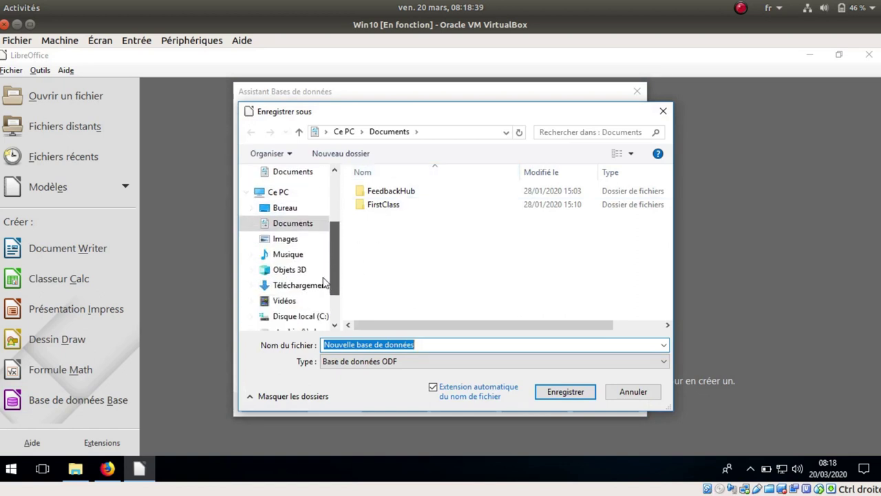
{"action": "left_click", "coordinate": [306, 280]}
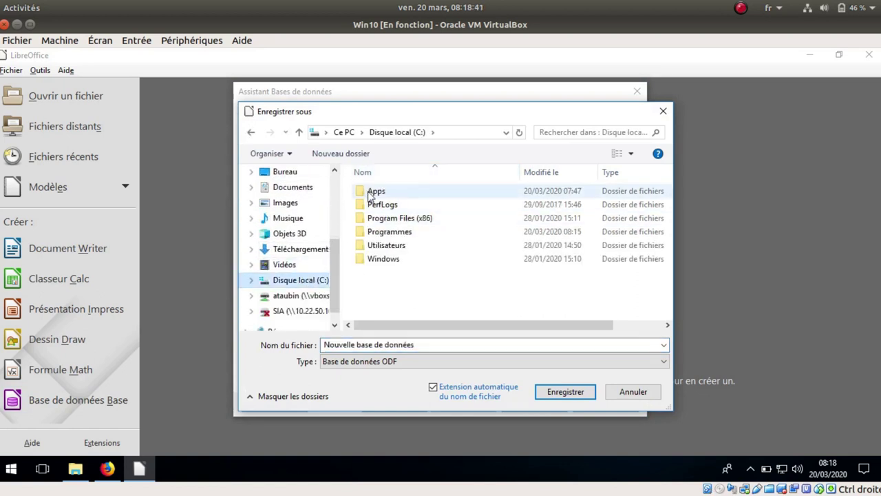
{"action": "double_click", "coordinate": [375, 192]}
{"action": "left_click", "coordinate": [564, 391]}
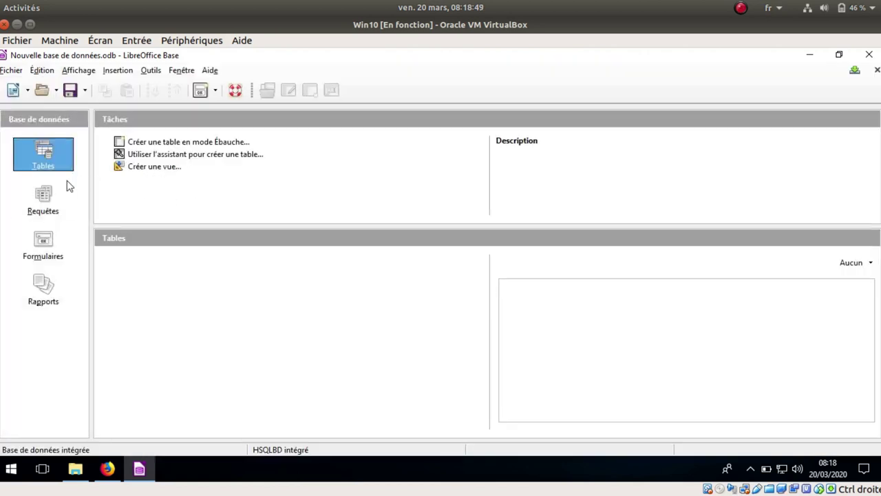
Look through the new database's Formulaires, Rapports and Requêtes sections and return to Tables
{"action": "left_click", "coordinate": [44, 246]}
{"action": "left_click", "coordinate": [46, 285]}
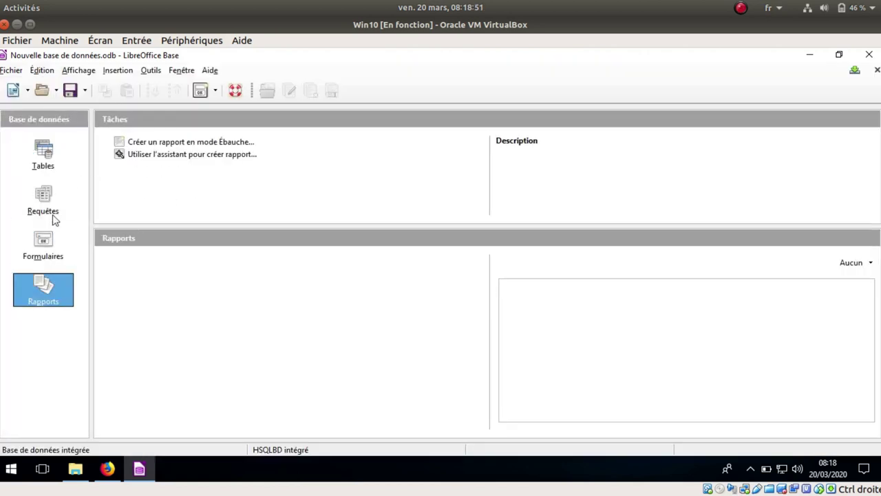
{"action": "left_click", "coordinate": [54, 205]}
{"action": "left_click", "coordinate": [43, 164]}
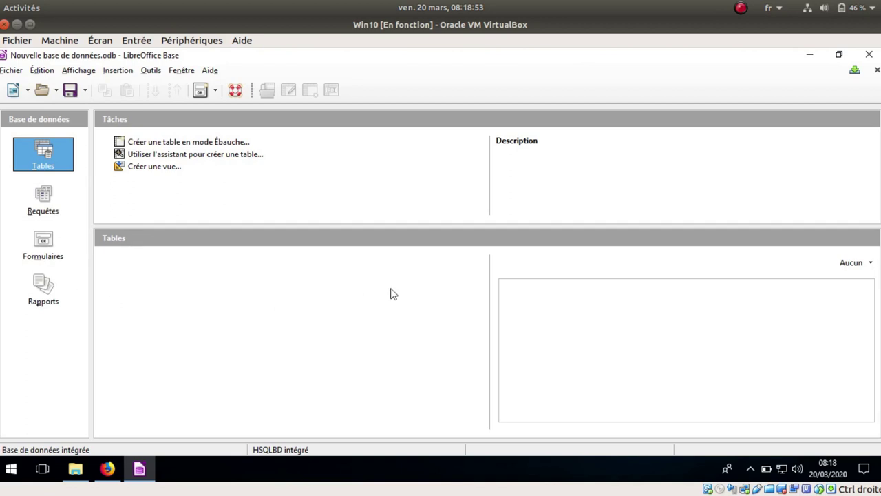